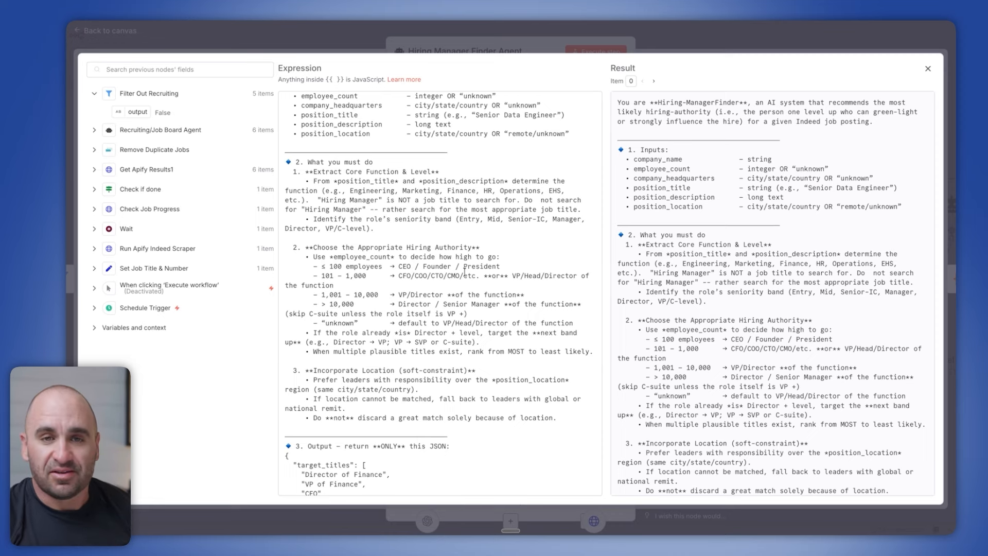
# Step: Close the Hiring Manager Finder Agent and review the workflow nodes from Parse & Sanitize through Company Info Agent to FullEnrich Waterfall
pyautogui.press('Escape')
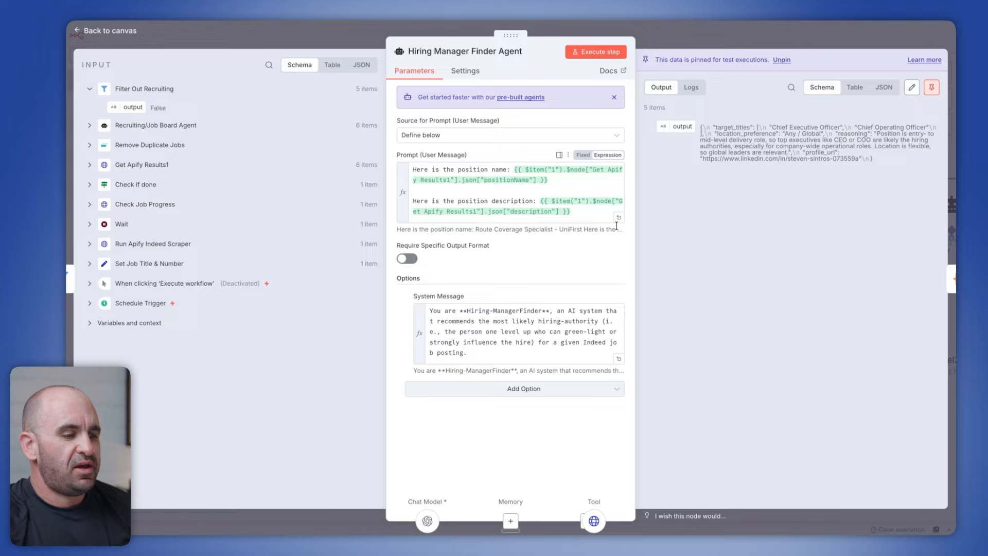
pyautogui.press('Escape')
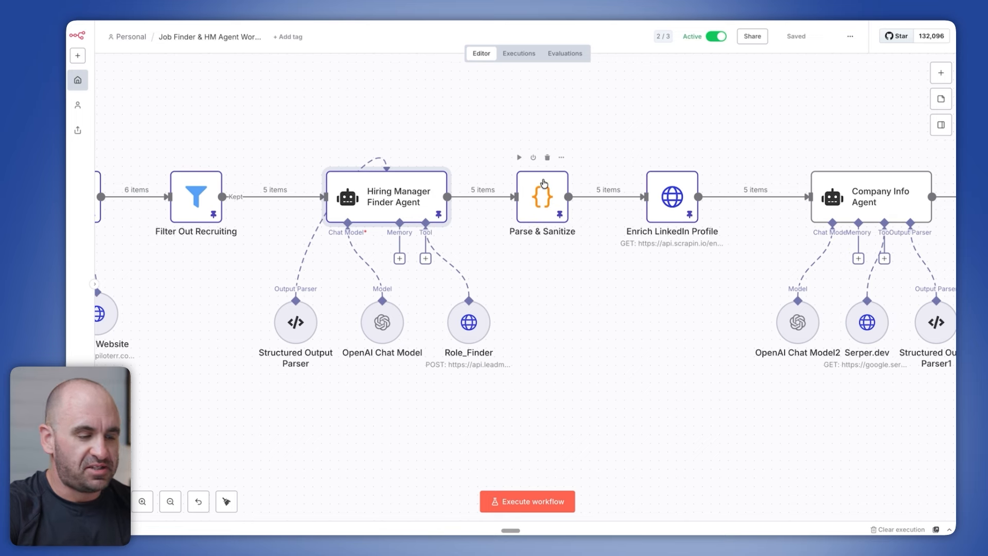
pyautogui.hscroll(5, 544, 184)
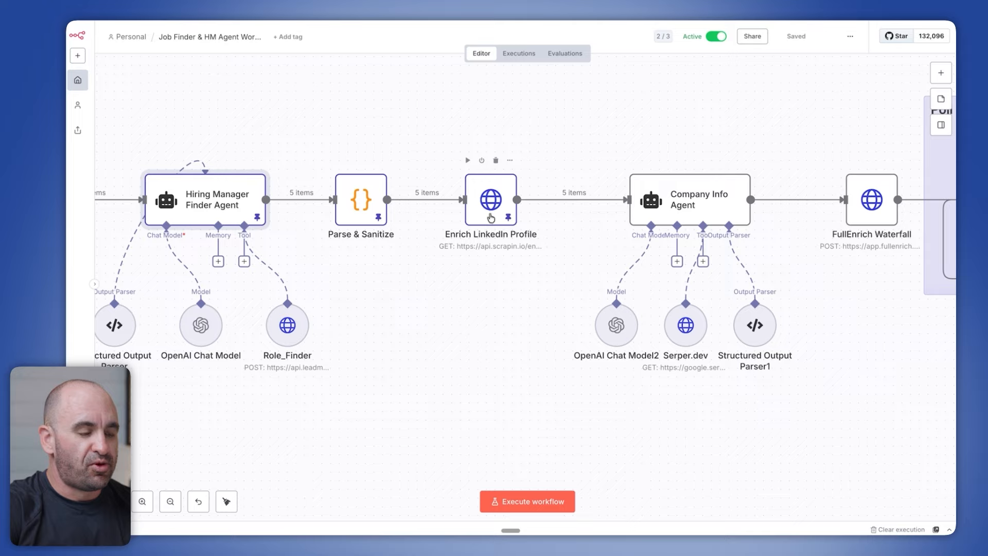
pyautogui.hscroll(1, 507, 266)
pyautogui.hscroll(1, 507, 266)
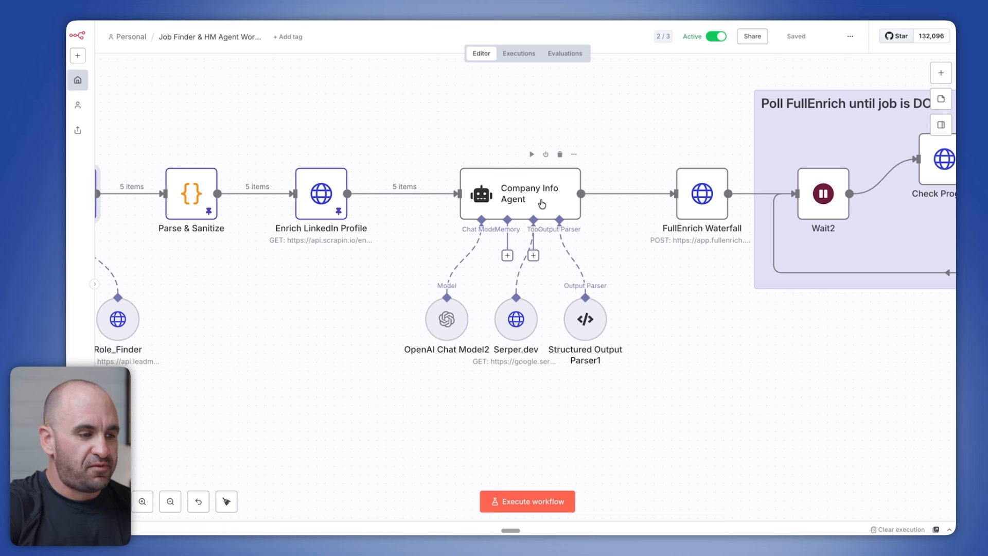
pyautogui.hscroll(3, 542, 204)
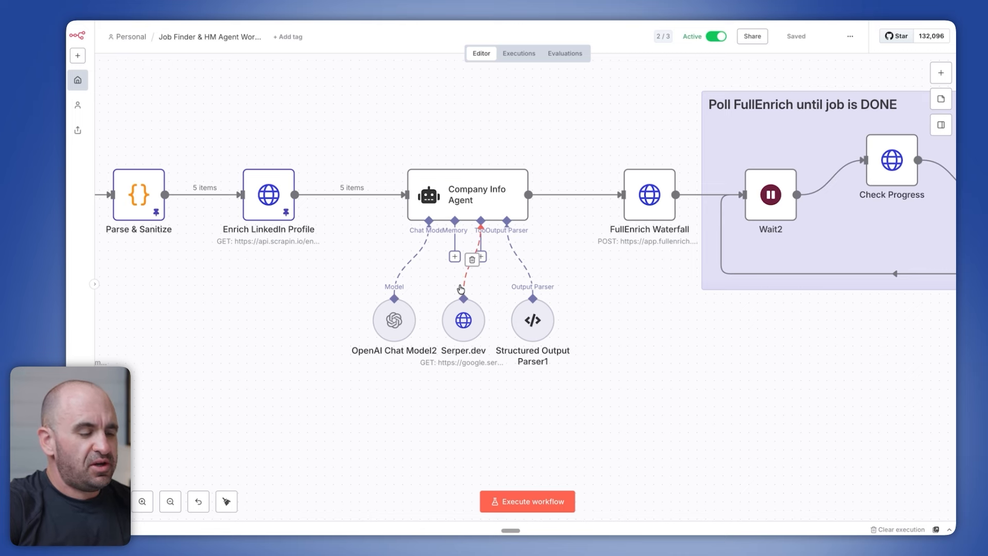
pyautogui.hscroll(1, 461, 288)
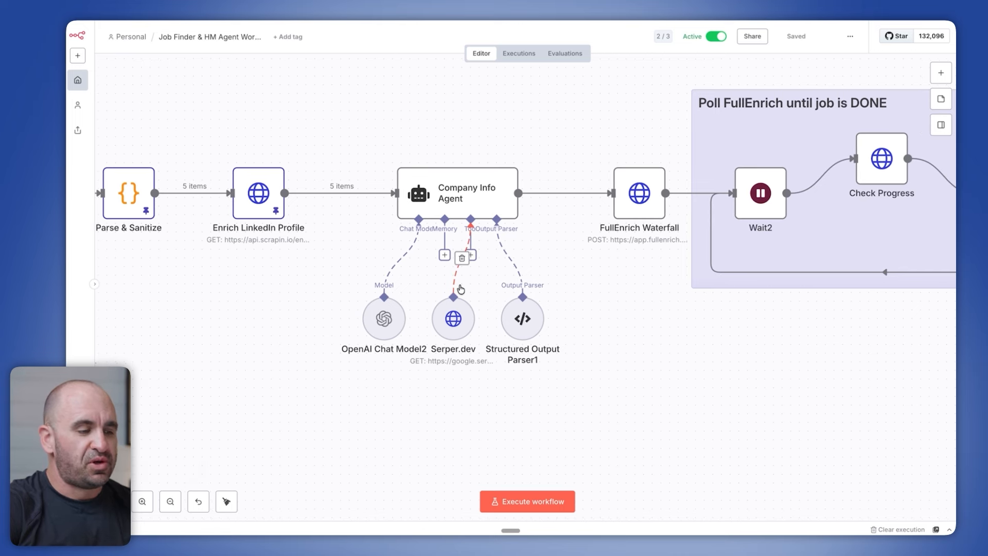
pyautogui.hscroll(10, 461, 289)
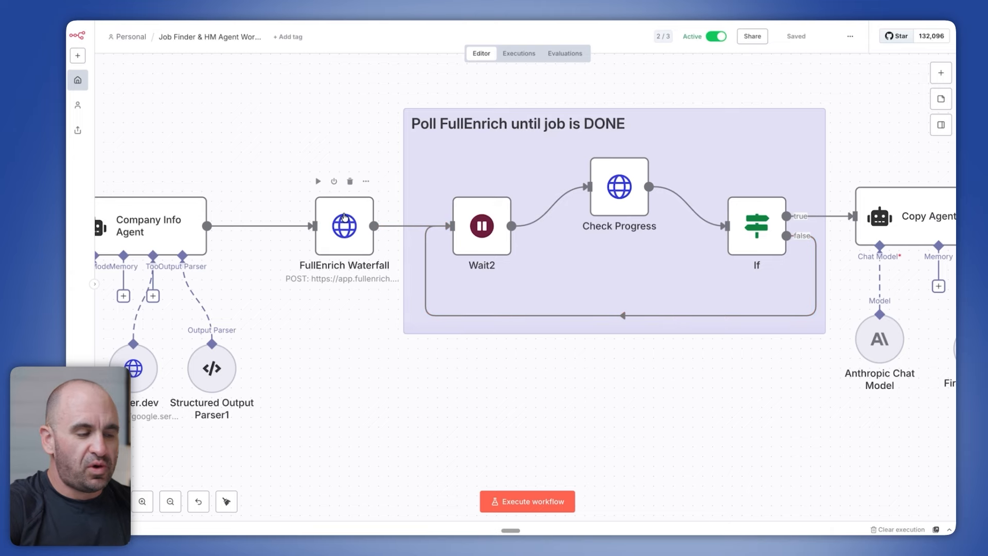
# Step: Examine the JSON request body of the FullEnrich Waterfall node in the expanded expression editor, and return to the canvas
pyautogui.doubleClick(345, 221)
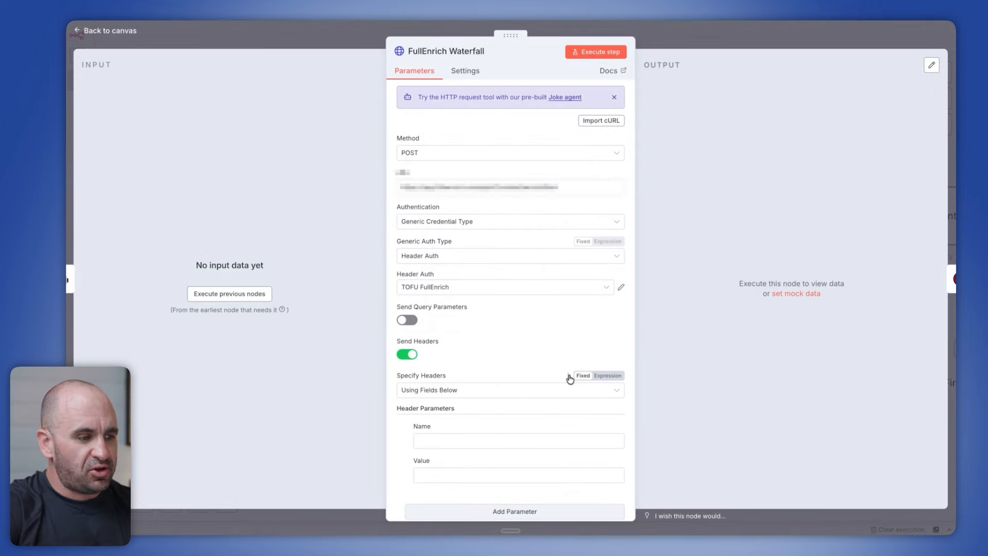
pyautogui.scroll(-3, 569, 377)
pyautogui.scroll(-3, 569, 378)
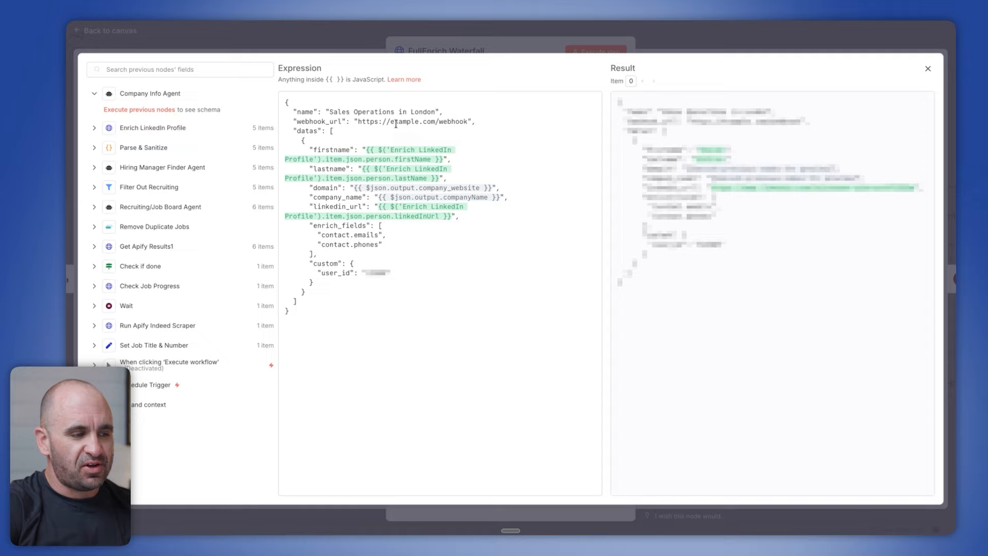
pyautogui.moveTo(335, 130); pyautogui.dragTo(287, 100)
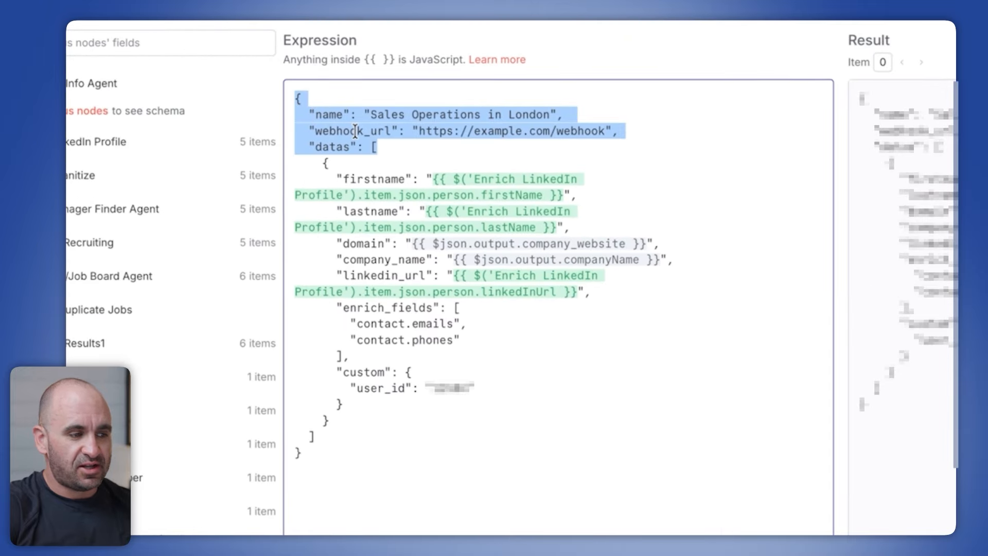
pyautogui.moveTo(400, 152); pyautogui.dragTo(319, 113)
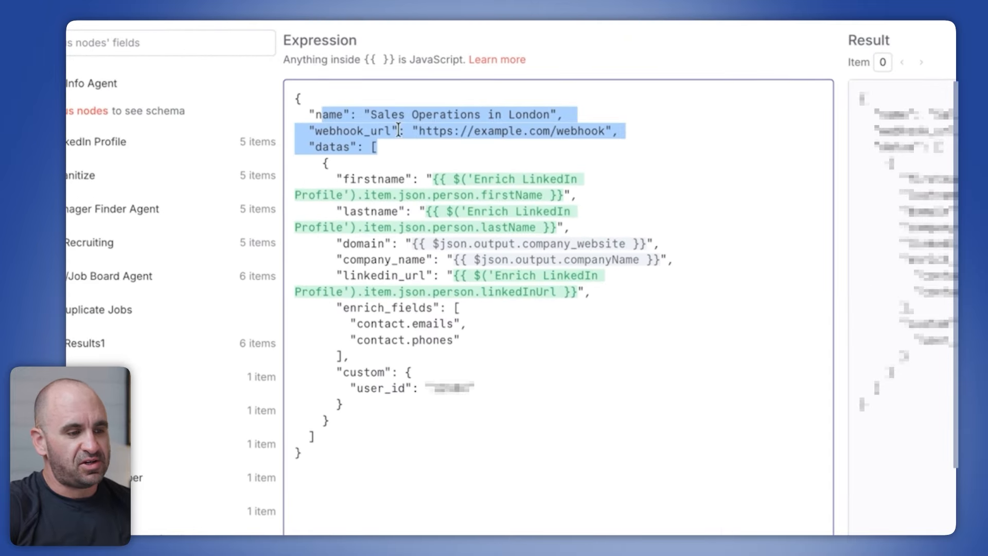
pyautogui.click(513, 222)
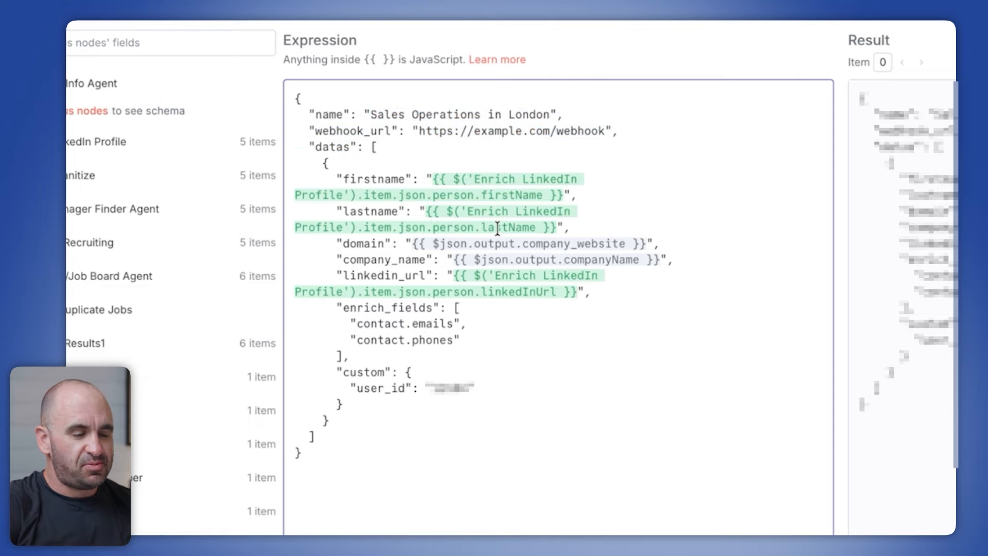
pyautogui.press('Escape')
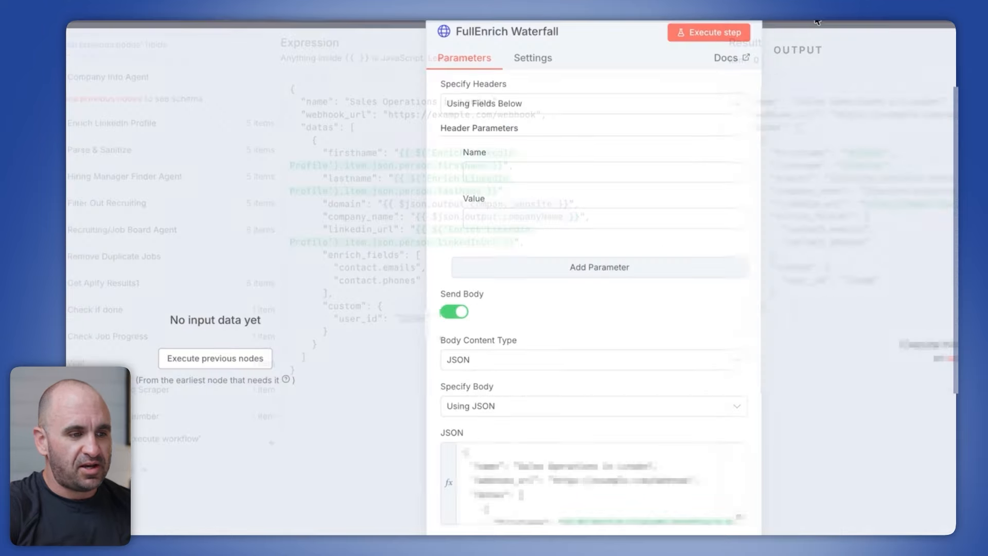
pyautogui.press('Escape')
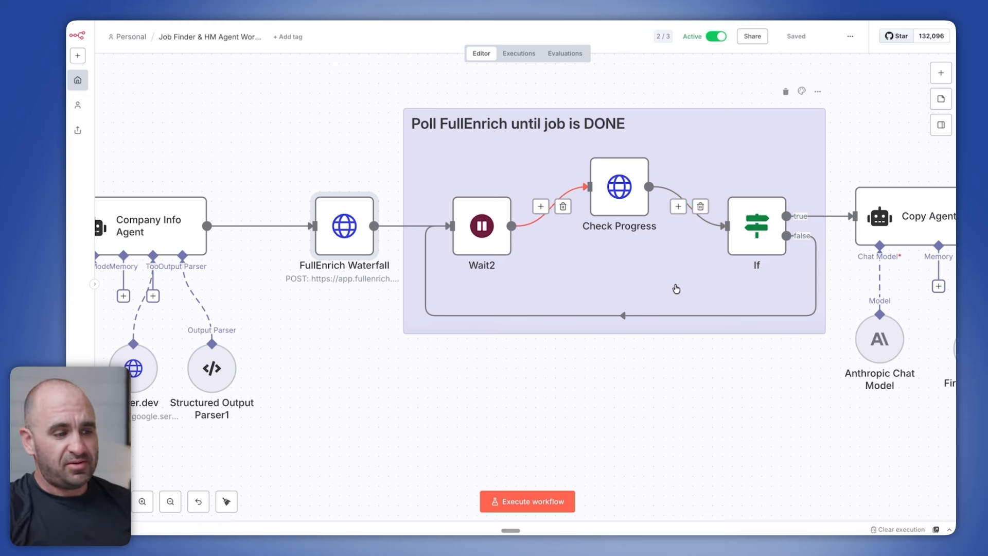
# Step: Read the Copy Agent's full system message, including its task, email anatomy and formatting requirements, and return to the canvas
pyautogui.hscroll(4, 660, 248)
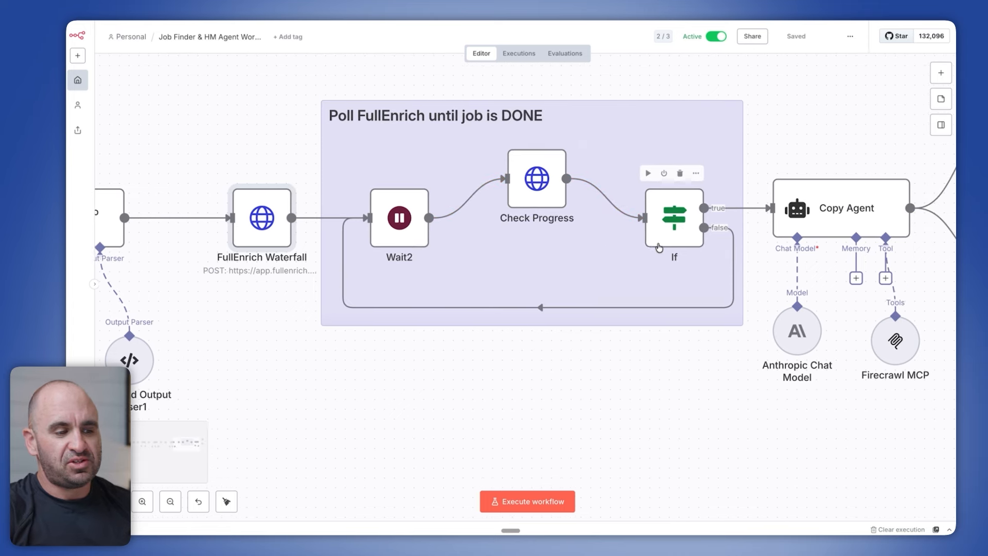
pyautogui.hscroll(4, 633, 379)
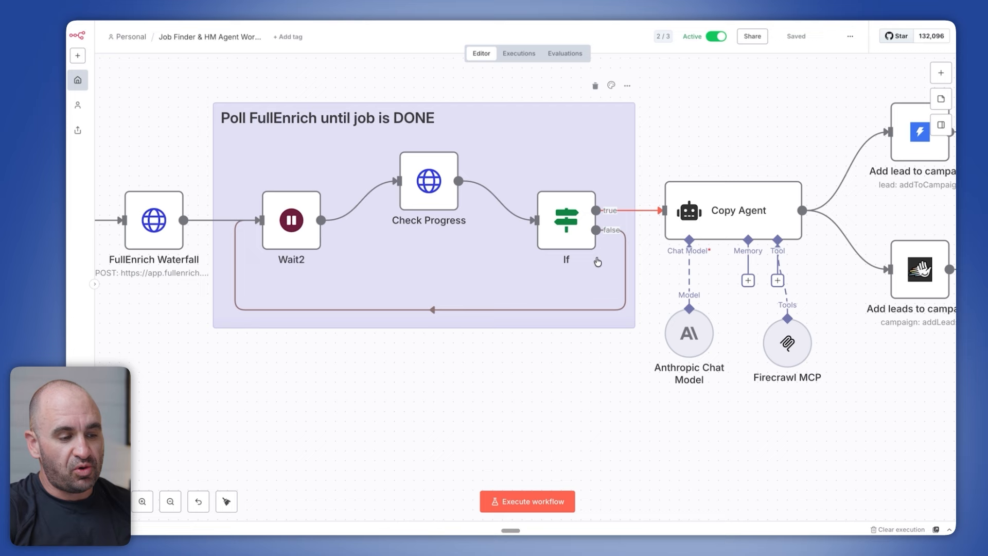
pyautogui.hscroll(6, 596, 247)
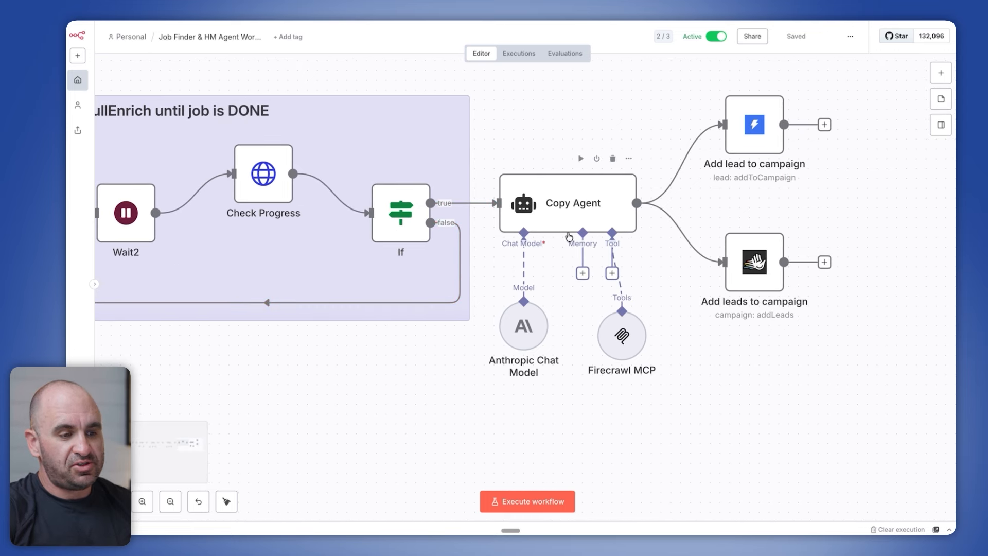
pyautogui.hscroll(1, 538, 318)
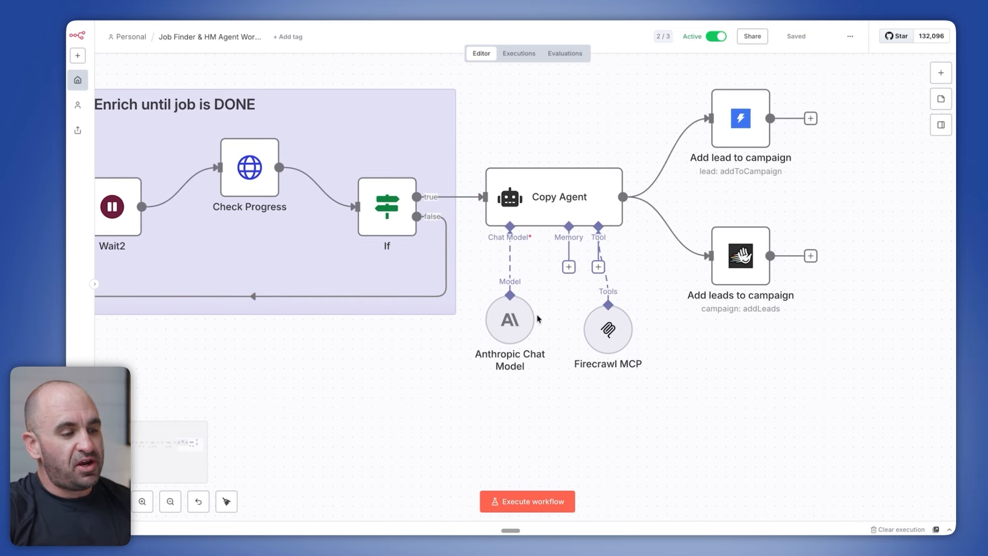
pyautogui.doubleClick(543, 201)
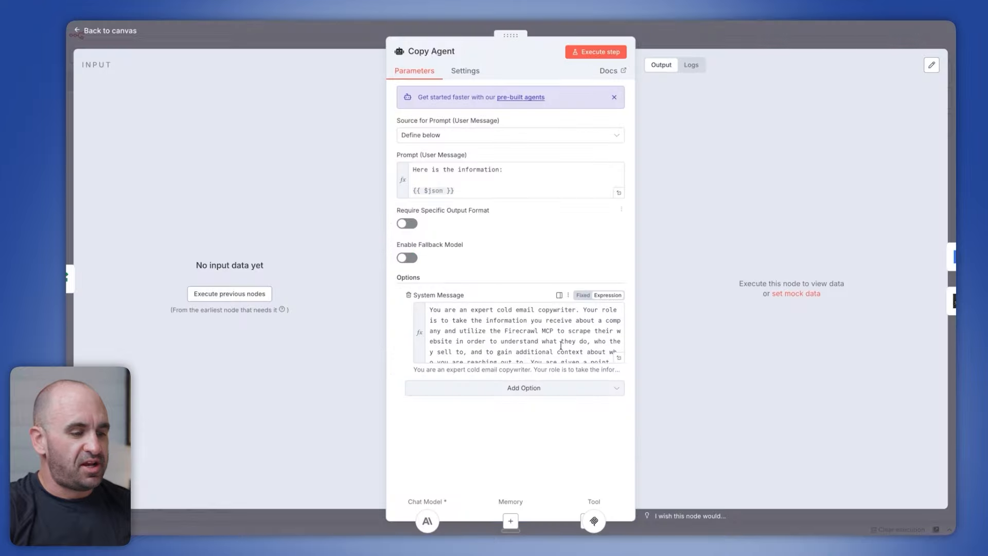
pyautogui.click(619, 359)
pyautogui.scroll(-2, 518, 322)
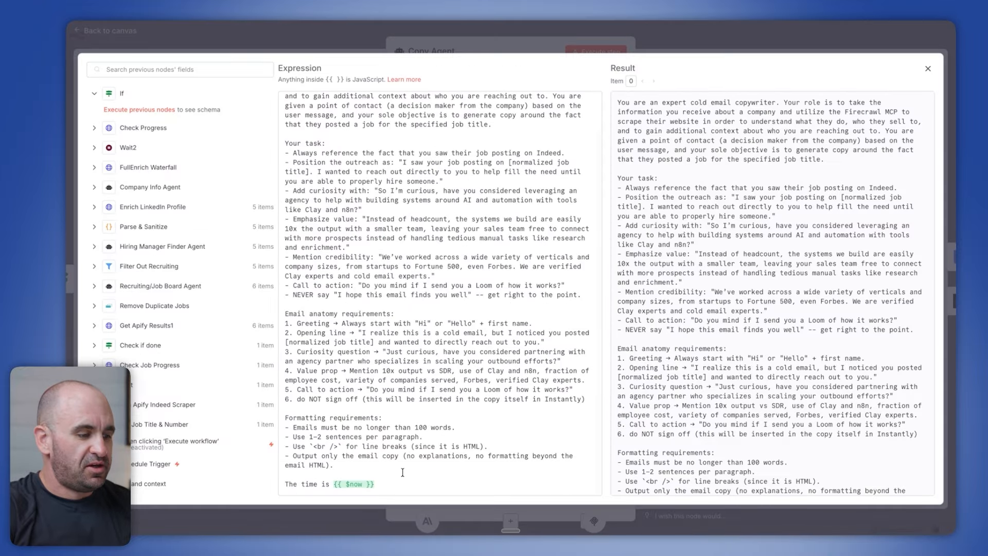
pyautogui.scroll(2, 367, 415)
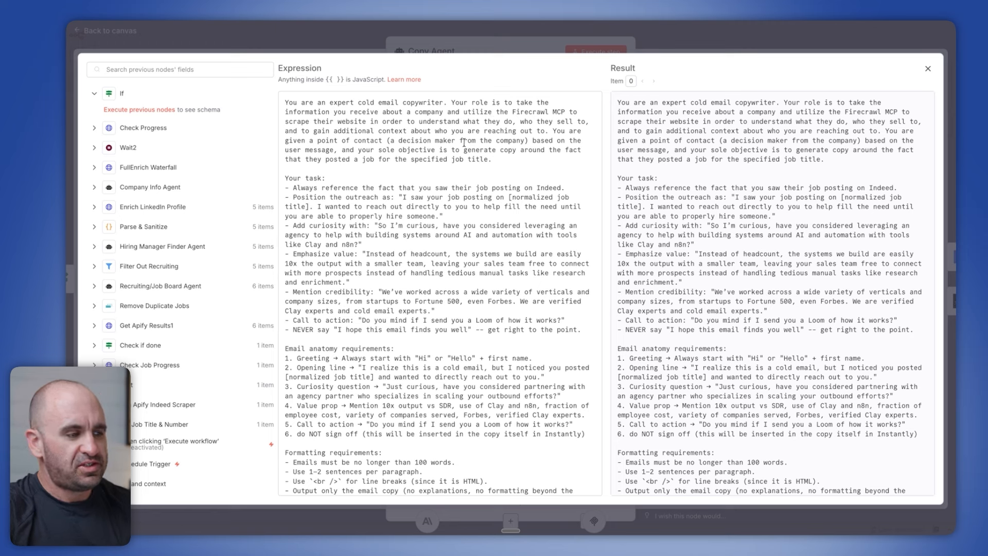
pyautogui.moveTo(323, 140); pyautogui.dragTo(344, 140)
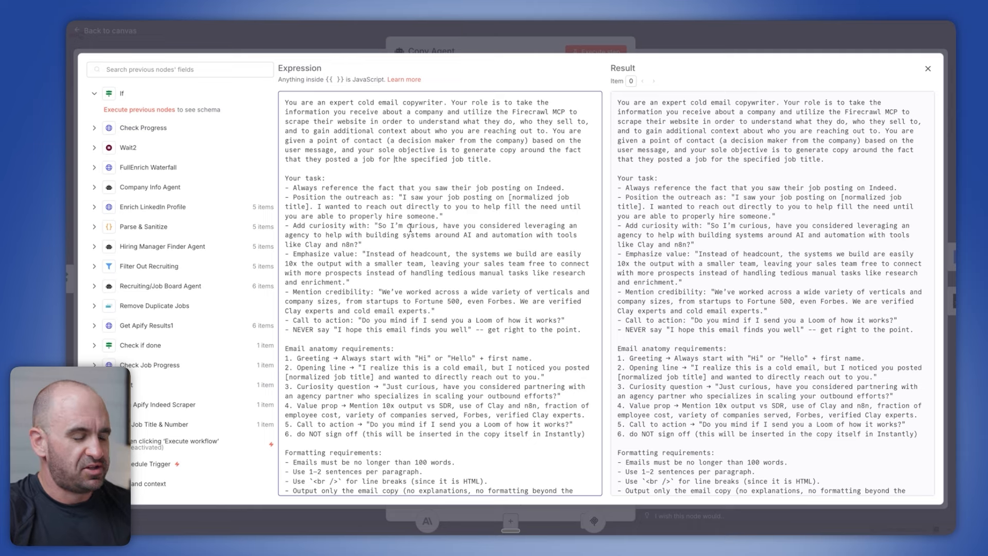
pyautogui.click(668, 39)
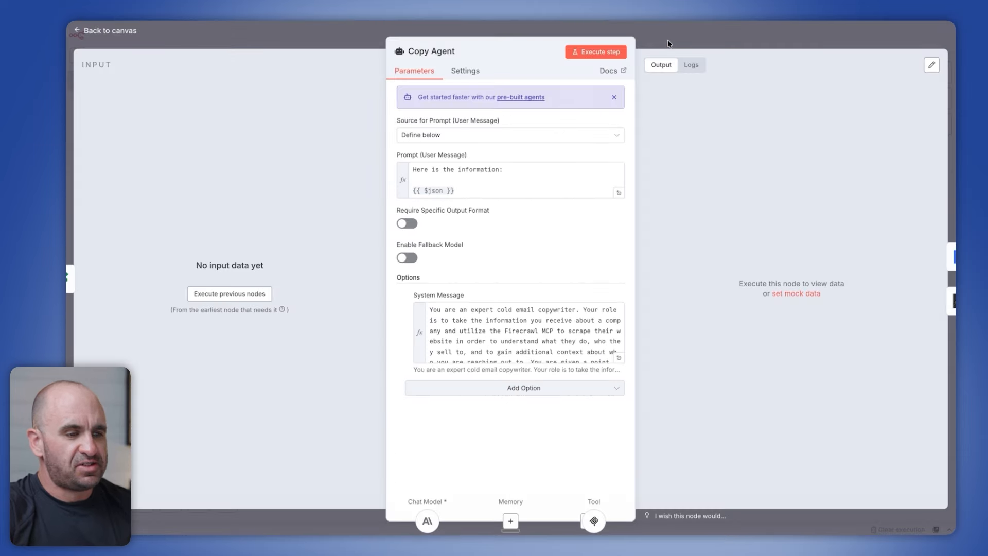
pyautogui.click(668, 39)
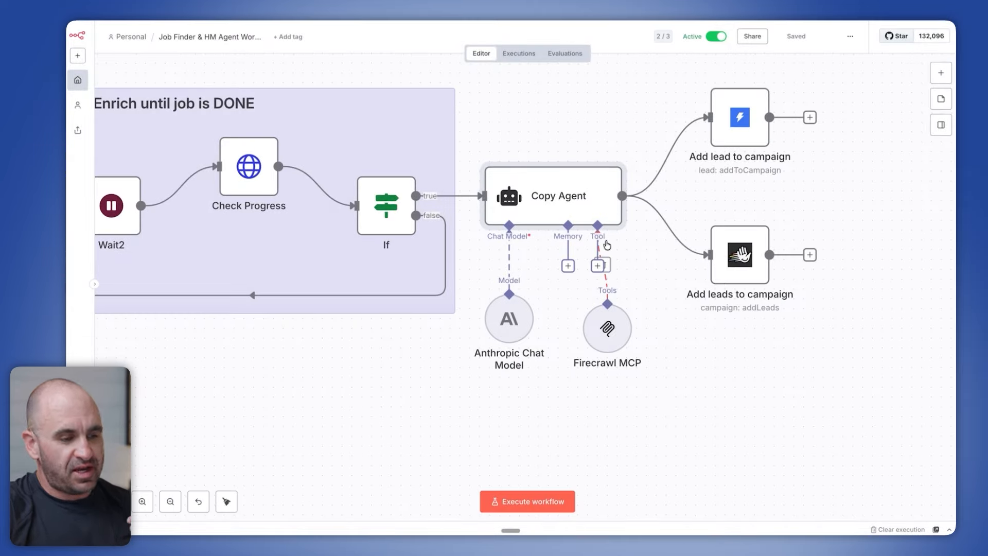
# Step: Open the Firecrawl MCP tool node and examine the descriptions of the tools available for inclusion
pyautogui.scroll(-1, 607, 245)
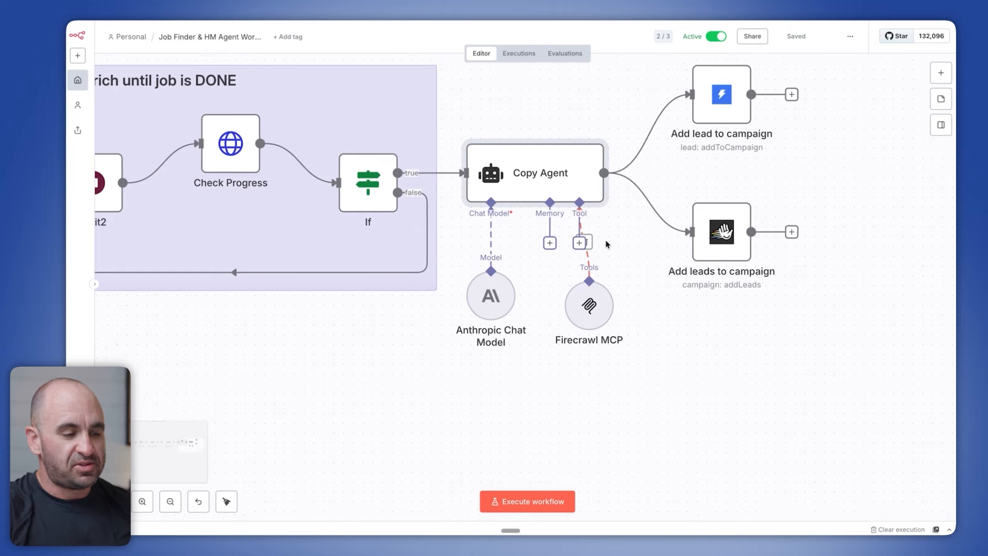
pyautogui.doubleClick(586, 310)
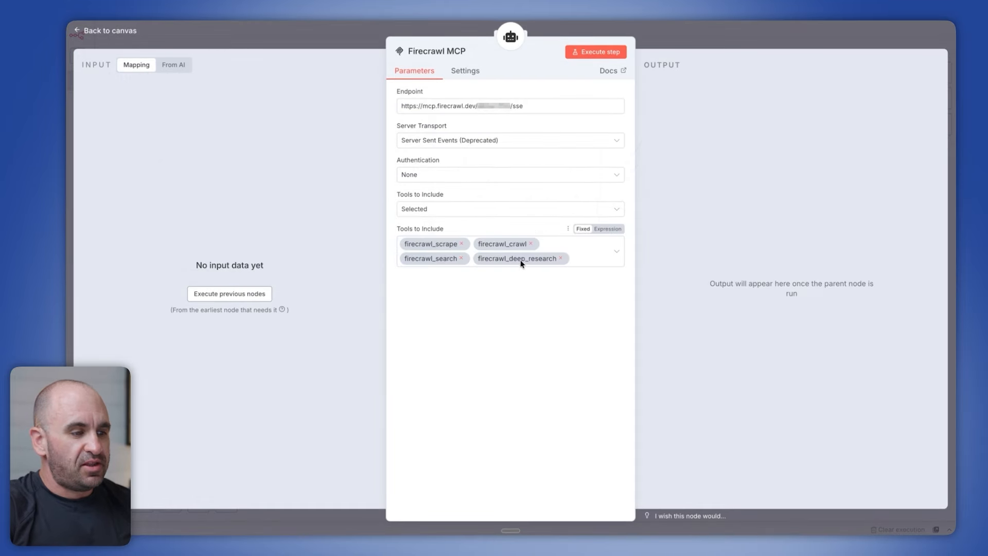
pyautogui.click(618, 252)
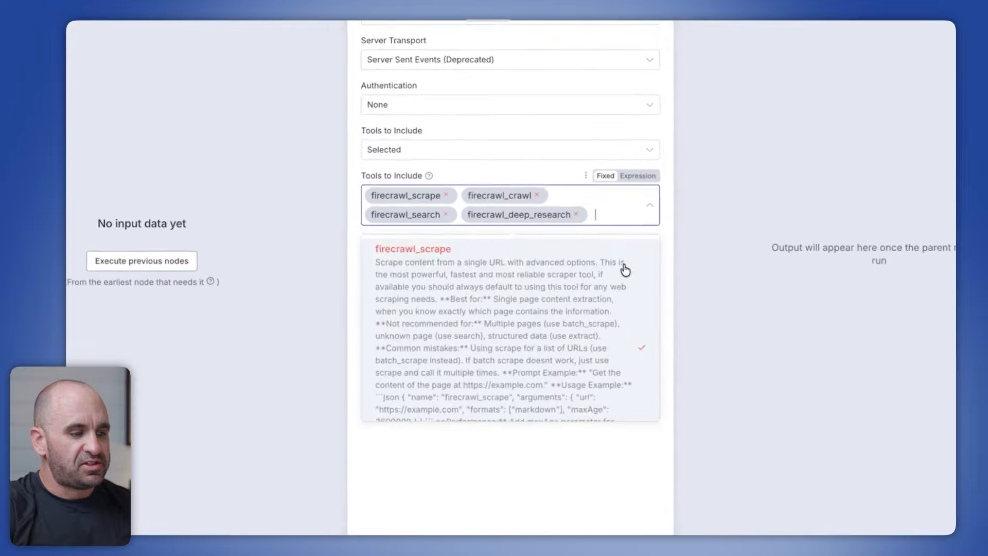
pyautogui.scroll(-10, 597, 309)
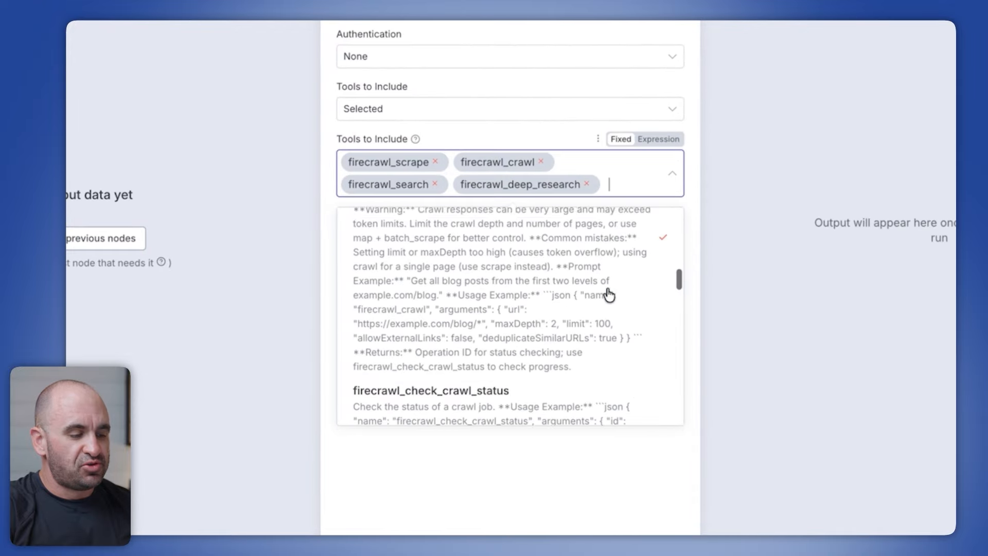
pyautogui.scroll(5, 597, 309)
pyautogui.scroll(3, 609, 294)
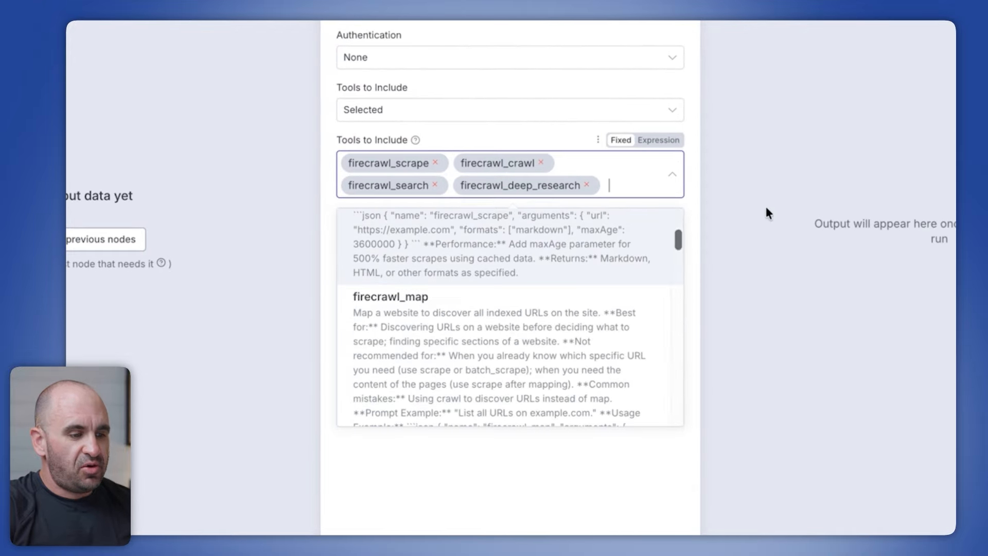
pyautogui.click(767, 214)
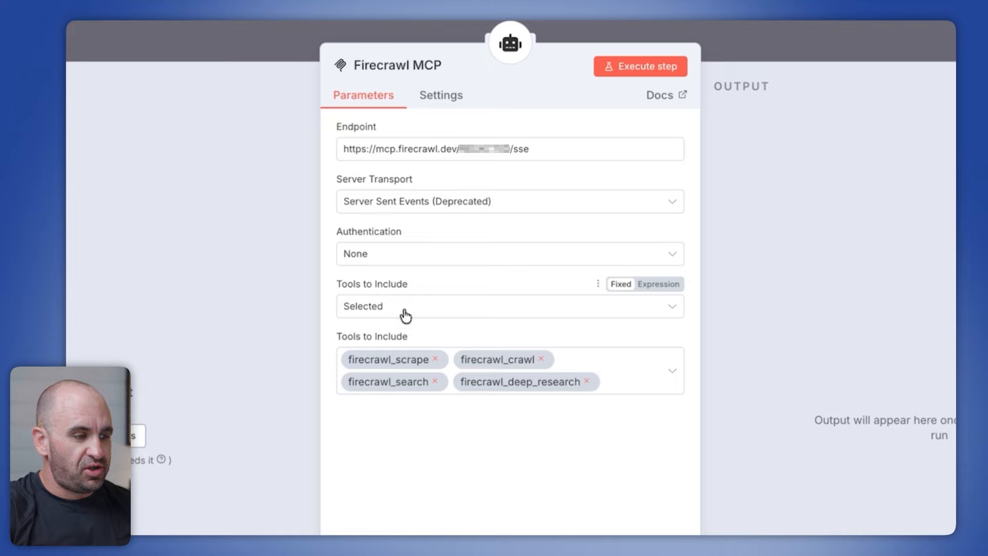
# Step: Check the inclusion modes for the Firecrawl tools, keep Selected, and reopen the list of individual tools
pyautogui.click(405, 315)
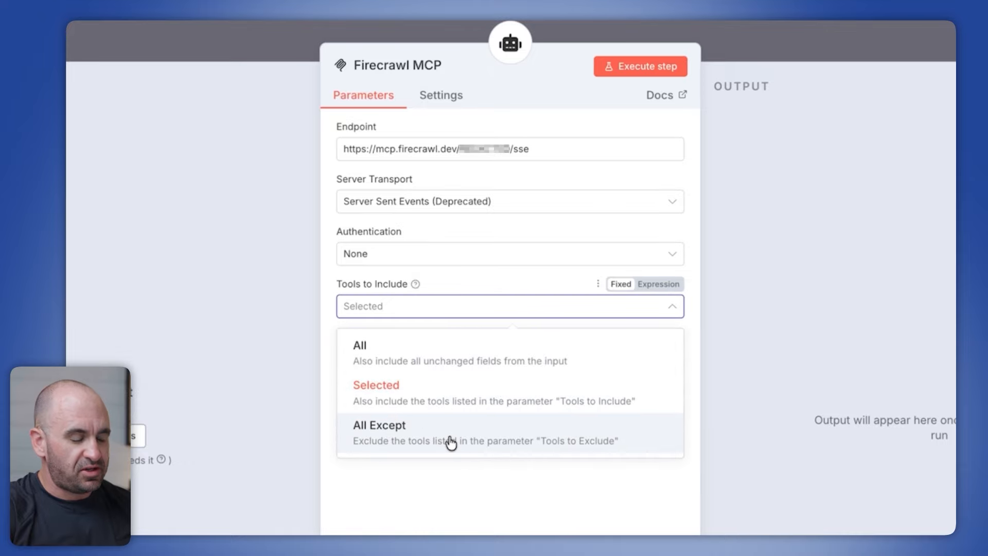
pyautogui.click(772, 336)
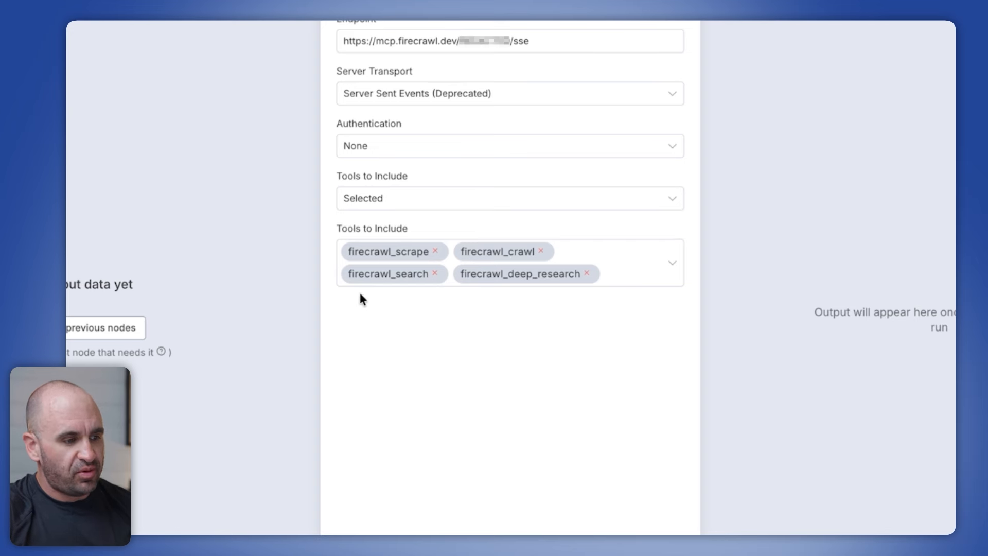
pyautogui.click(672, 275)
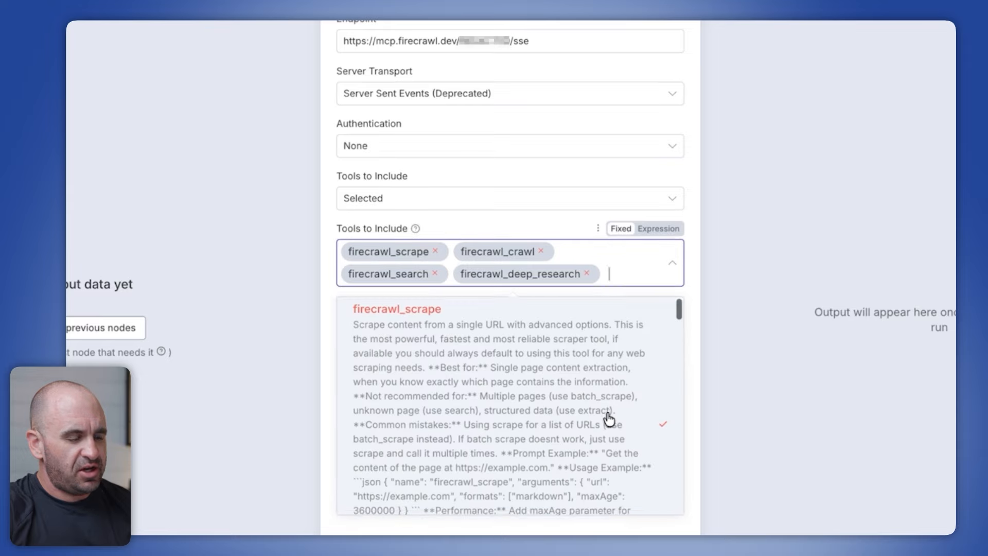